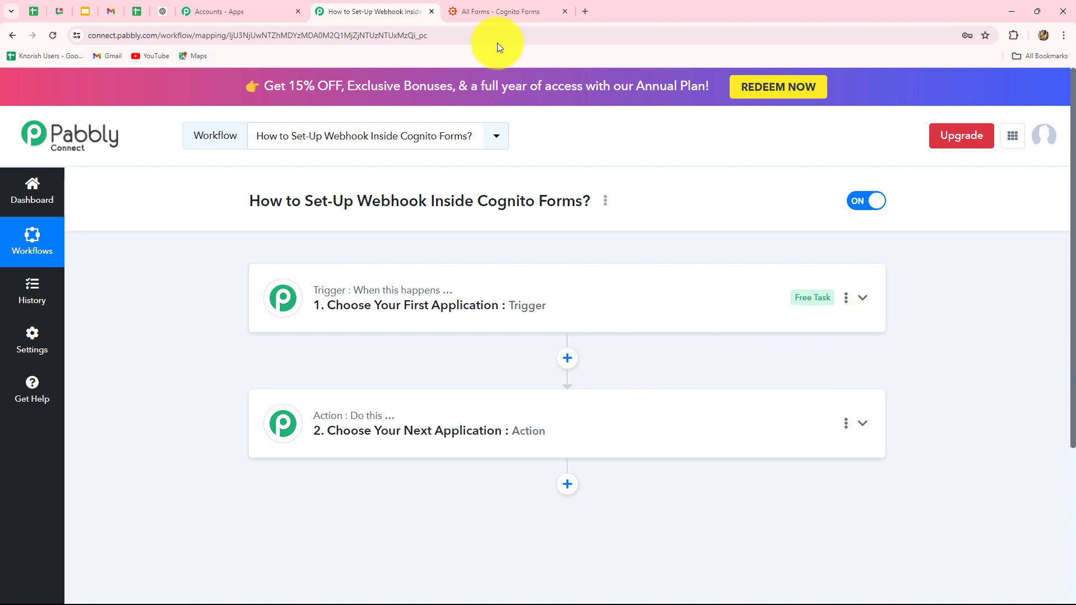
# Switch to the 'All Forms - Cognito Forms' tab listing Subscriber Form and Contact Form
pyautogui.click(493, 12)
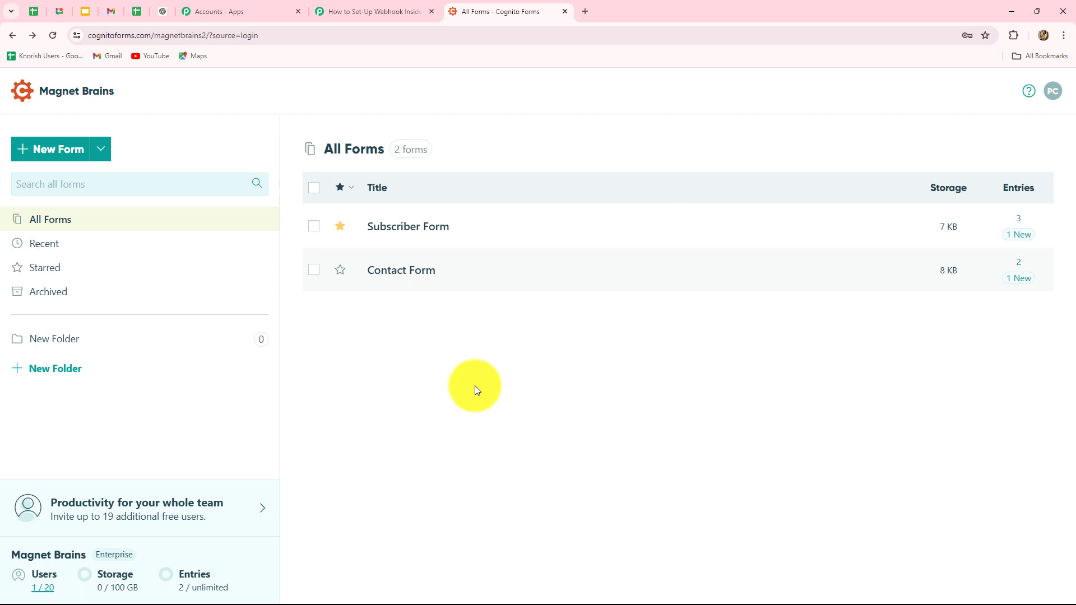
# Go back to the 'How to Set-Up Webhook Inside Cognito Forms?' Pabbly Connect workflow
pyautogui.click(385, 9)
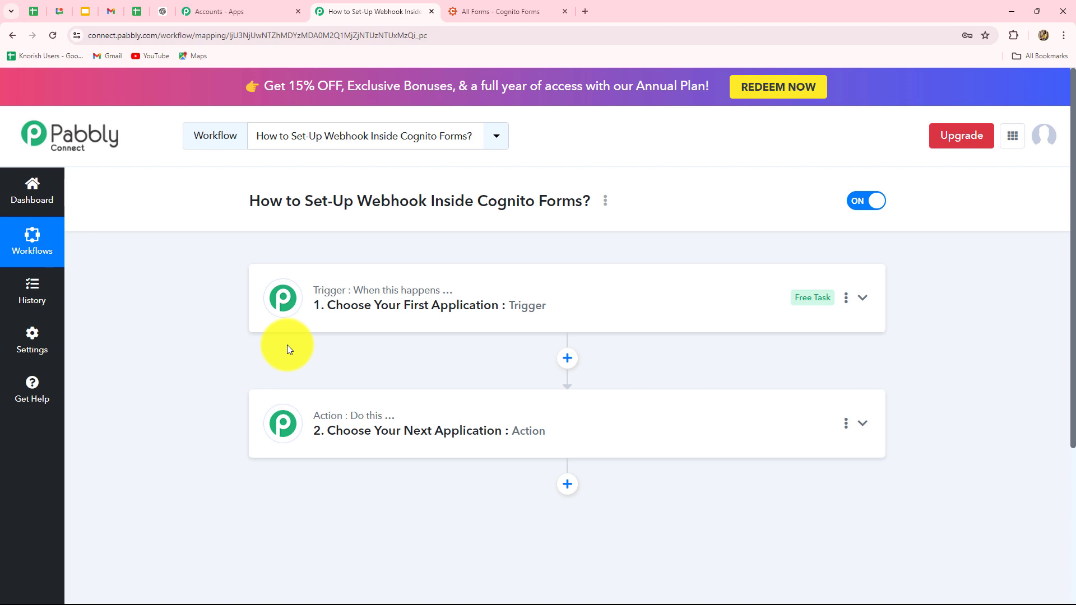
pyautogui.scroll(-2, 287, 345)
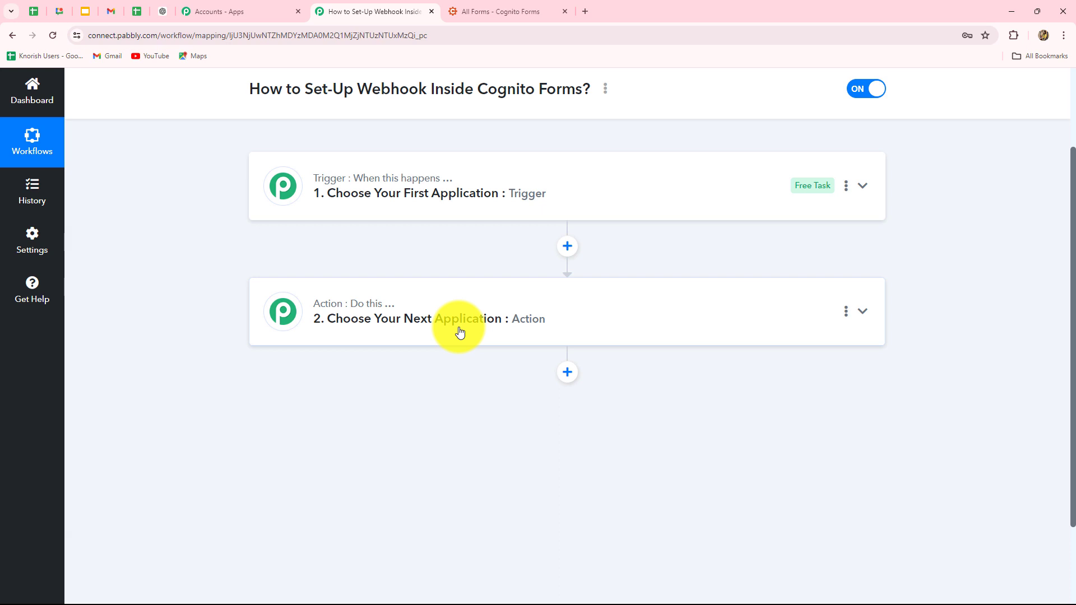
pyautogui.scroll(1, 221, 370)
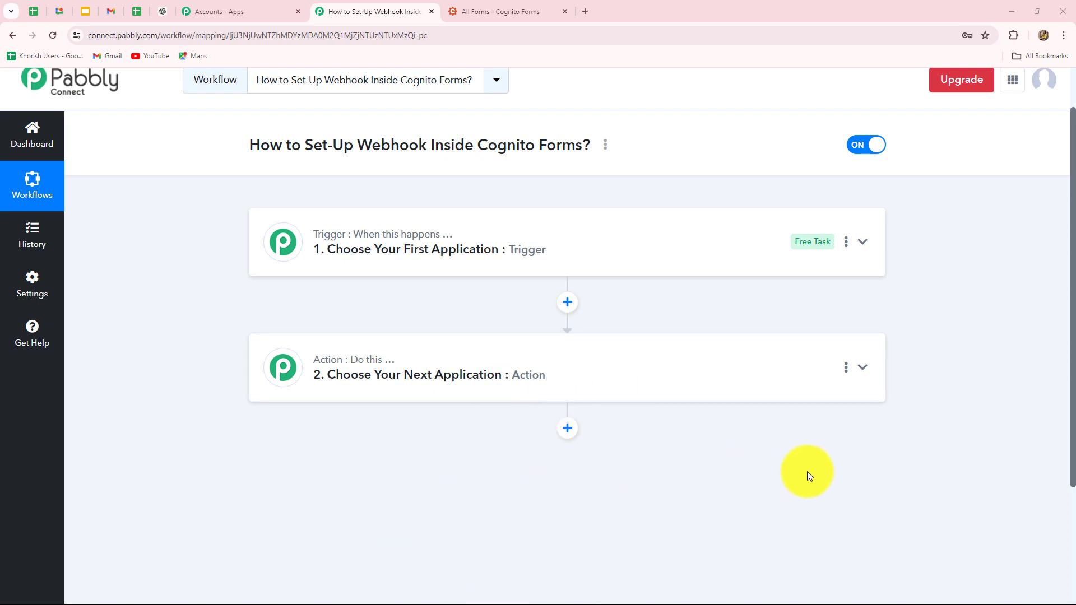
pyautogui.scroll(-3, 808, 470)
pyautogui.scroll(3, 808, 470)
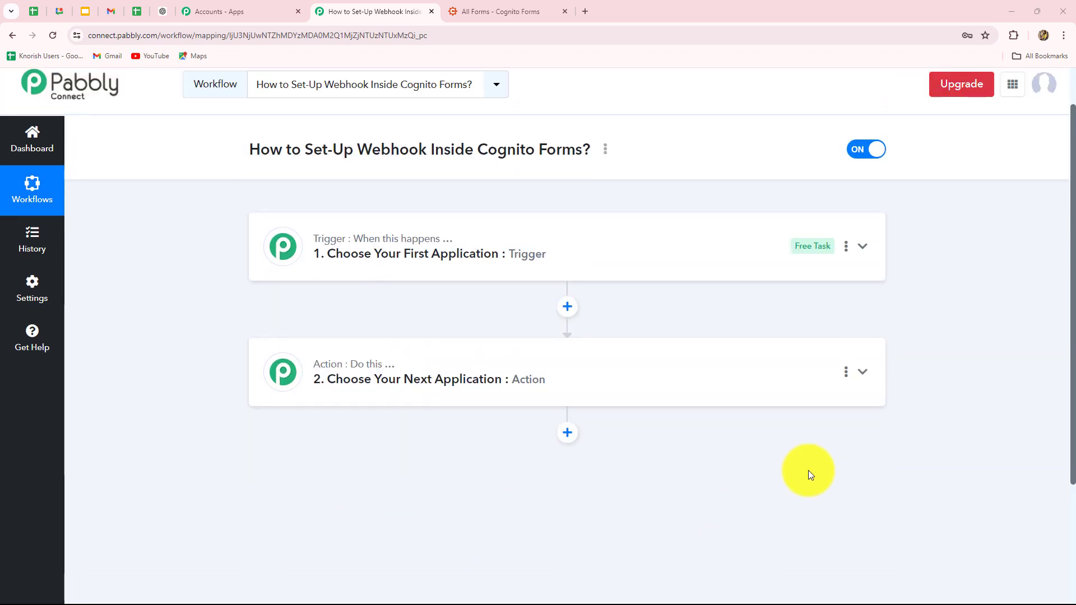
pyautogui.scroll(-2, 809, 475)
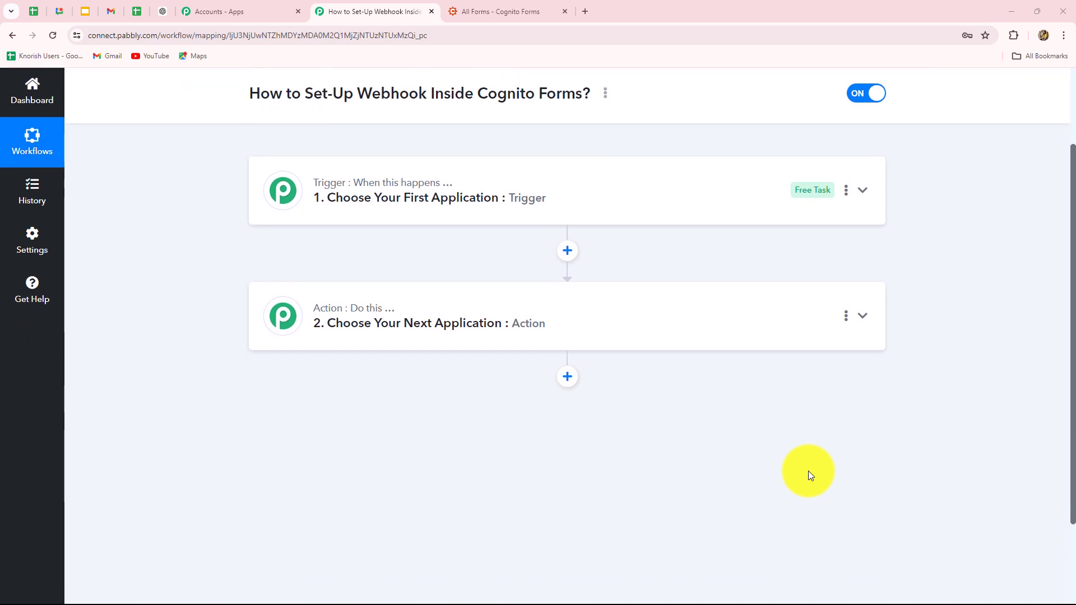
pyautogui.scroll(1, 808, 475)
pyautogui.scroll(1, 808, 475)
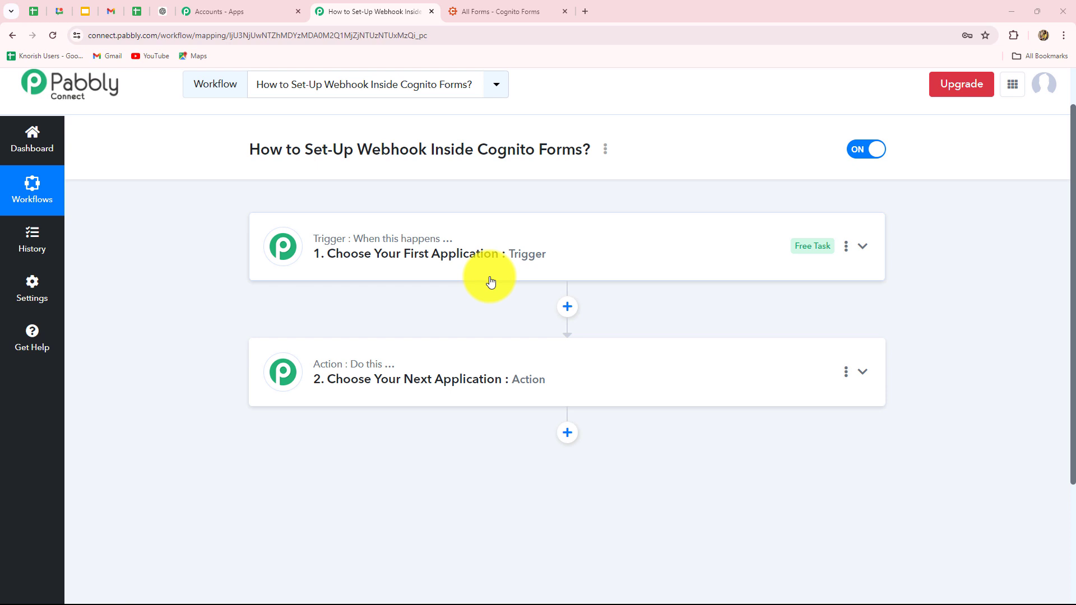
# Search 'Cog', choose Cognito Forms as the trigger app, and list its trigger events
pyautogui.click(331, 272)
pyautogui.click(307, 375)
pyautogui.write('Cog')
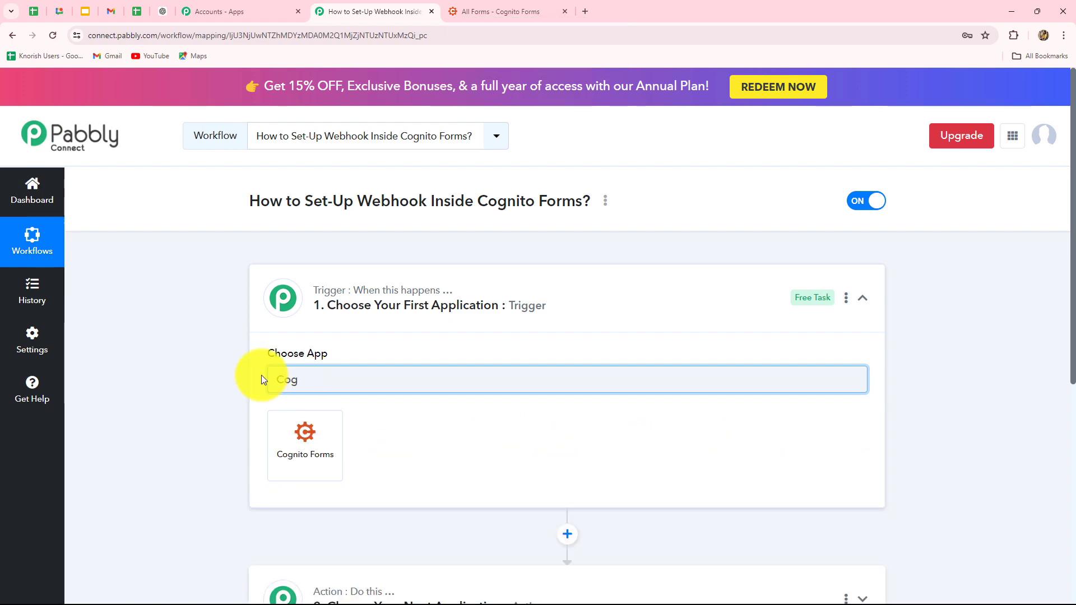
pyautogui.click(317, 436)
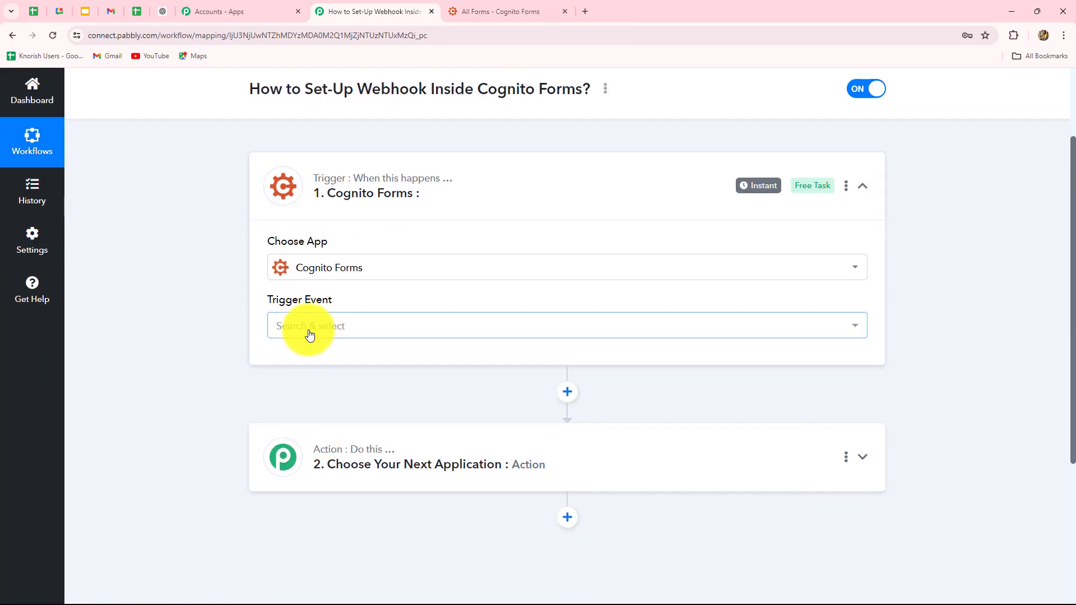
pyautogui.click(310, 332)
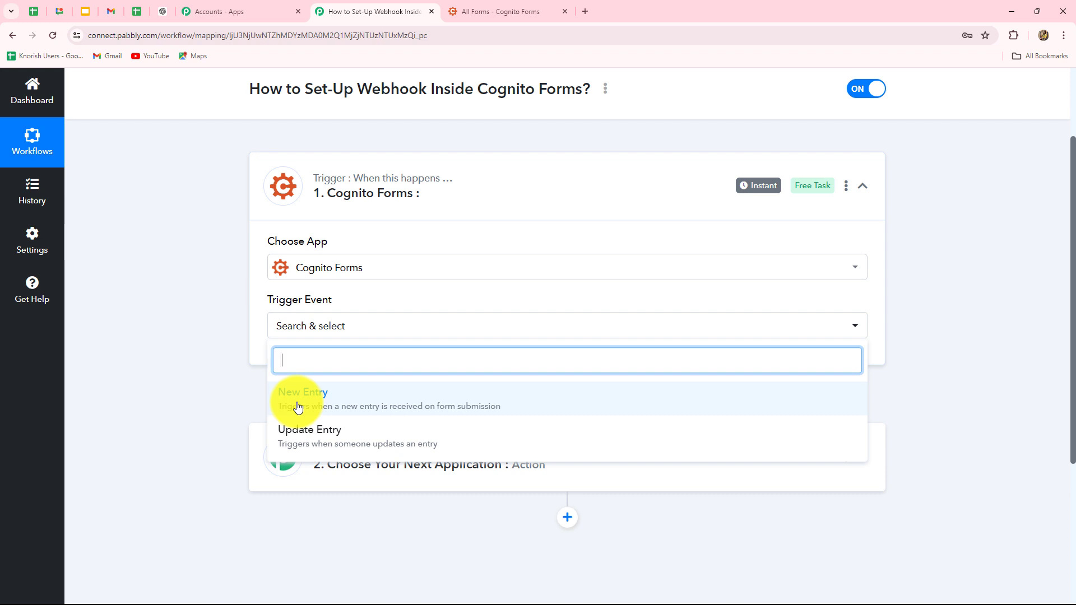
# Choose New Entry as the trigger event and scroll to the generated Webhook URL
pyautogui.click(297, 399)
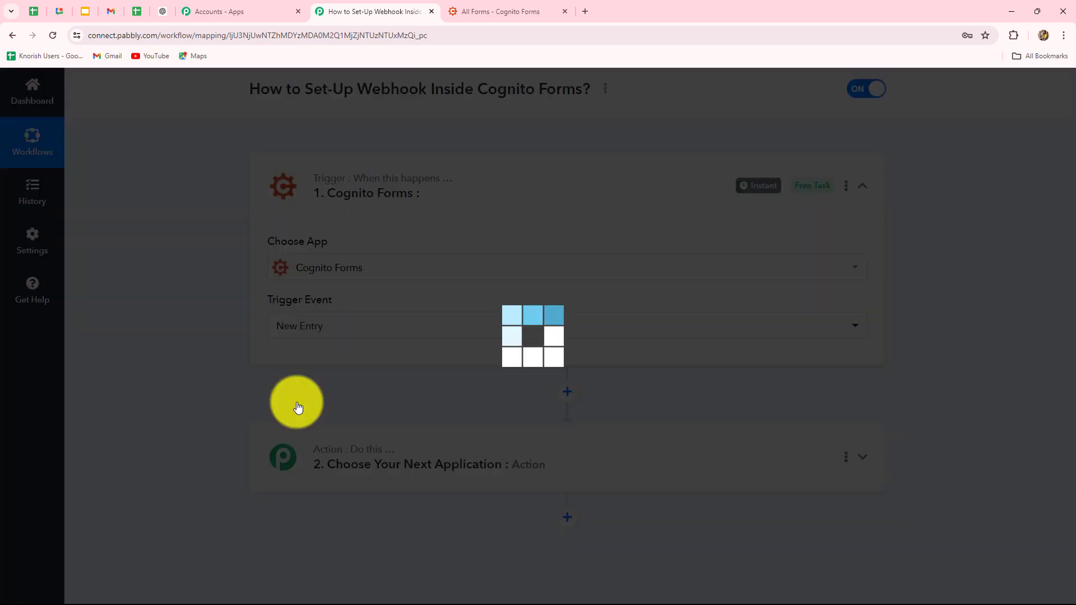
pyautogui.scroll(-2, 298, 406)
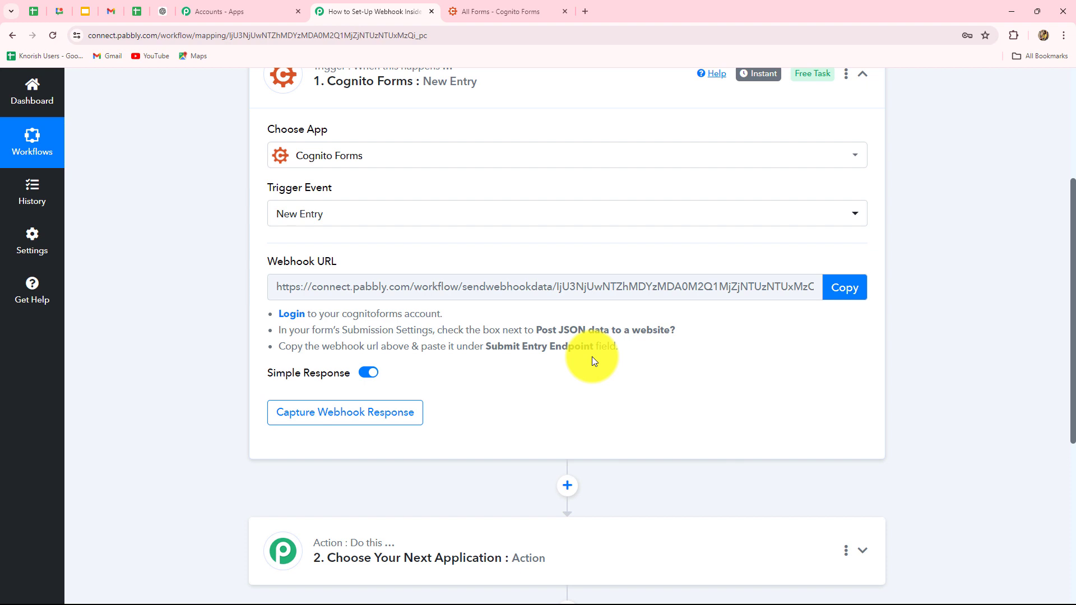
pyautogui.scroll(2, 593, 357)
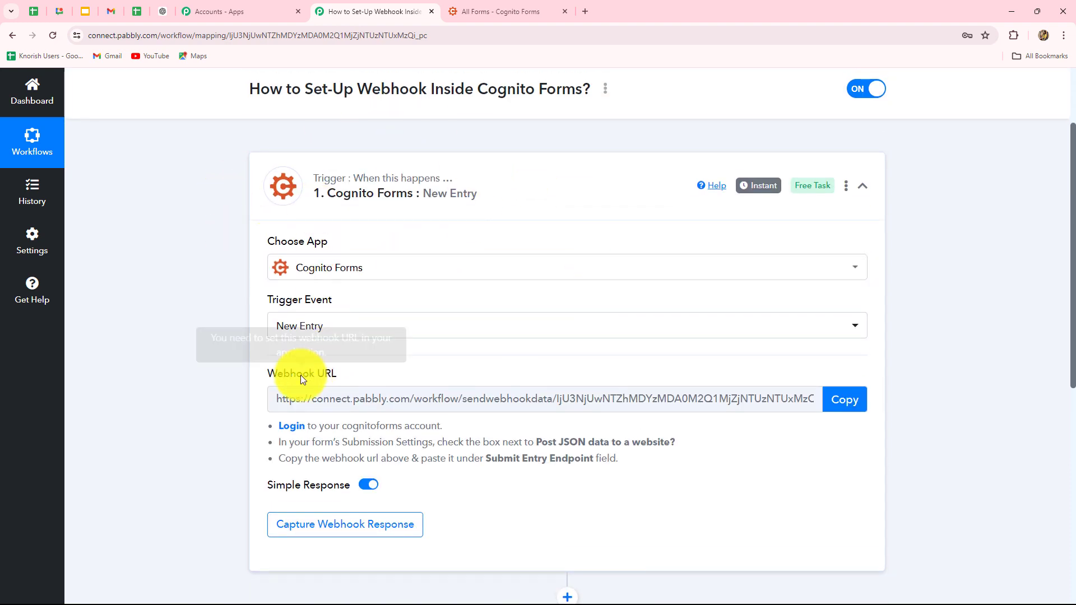
pyautogui.scroll(-1, 770, 429)
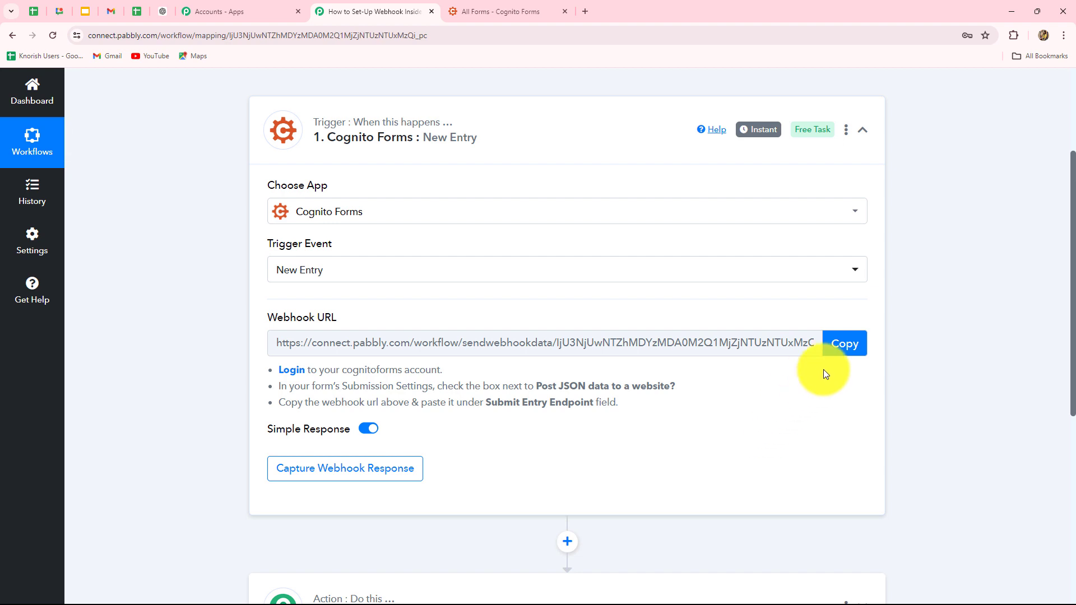
# Copy the trigger's webhook URL and switch to the Cognito Forms All Forms tab
pyautogui.click(838, 348)
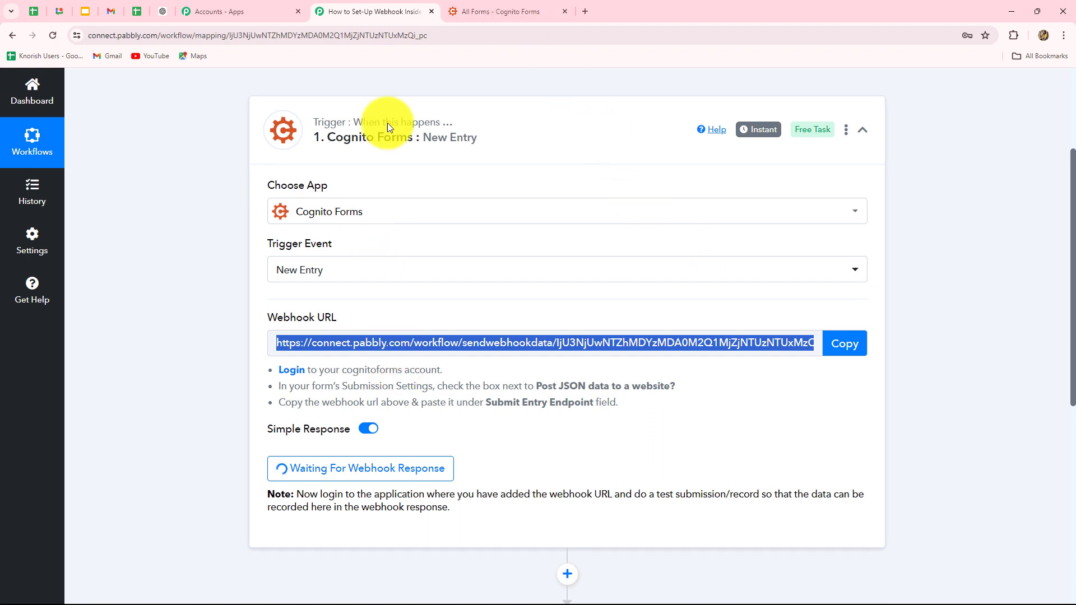
pyautogui.click(475, 6)
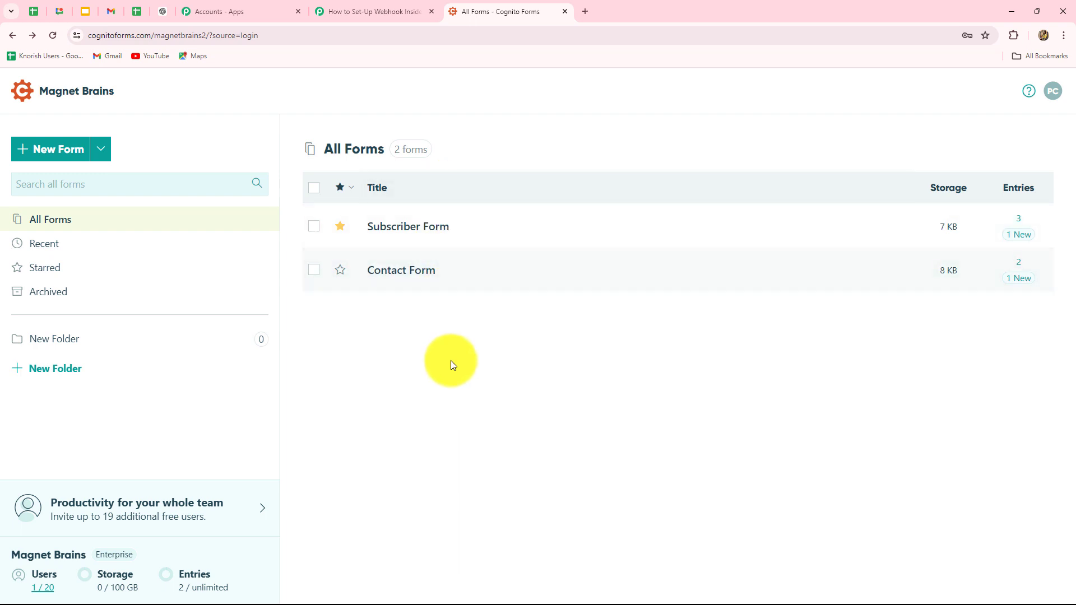
# Open Subscriber Form's Build page and scroll down its Form Settings panel
pyautogui.moveTo(365, 235)
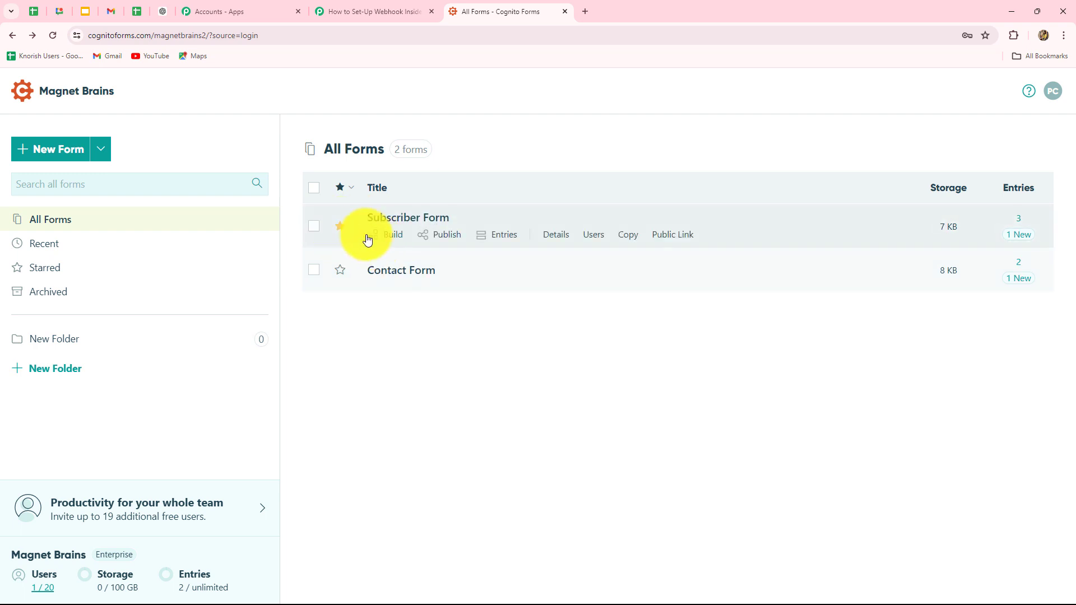
pyautogui.click(410, 219)
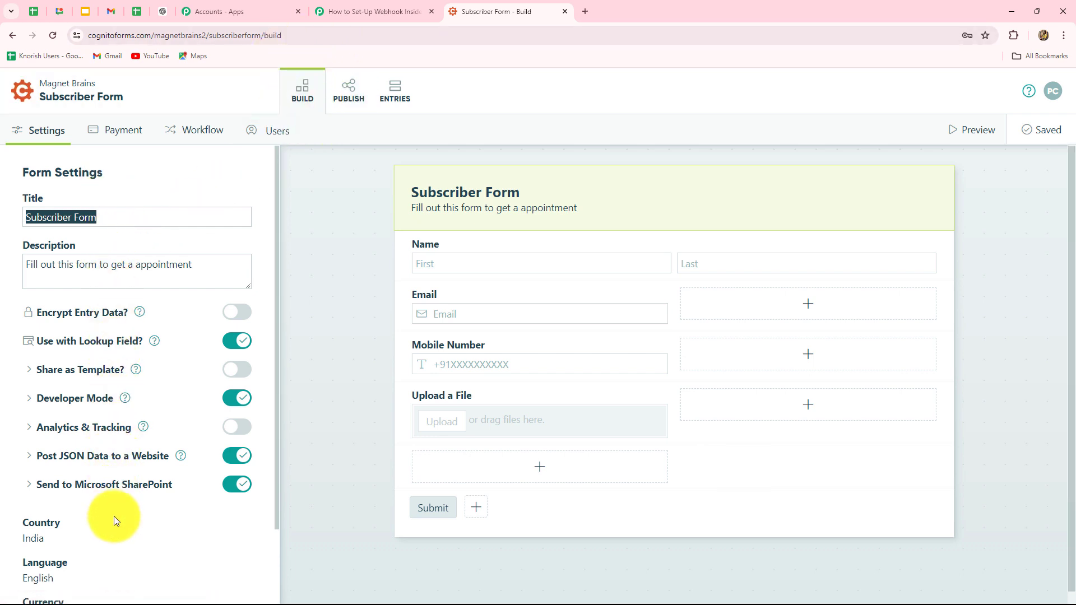
pyautogui.scroll(-1, 122, 518)
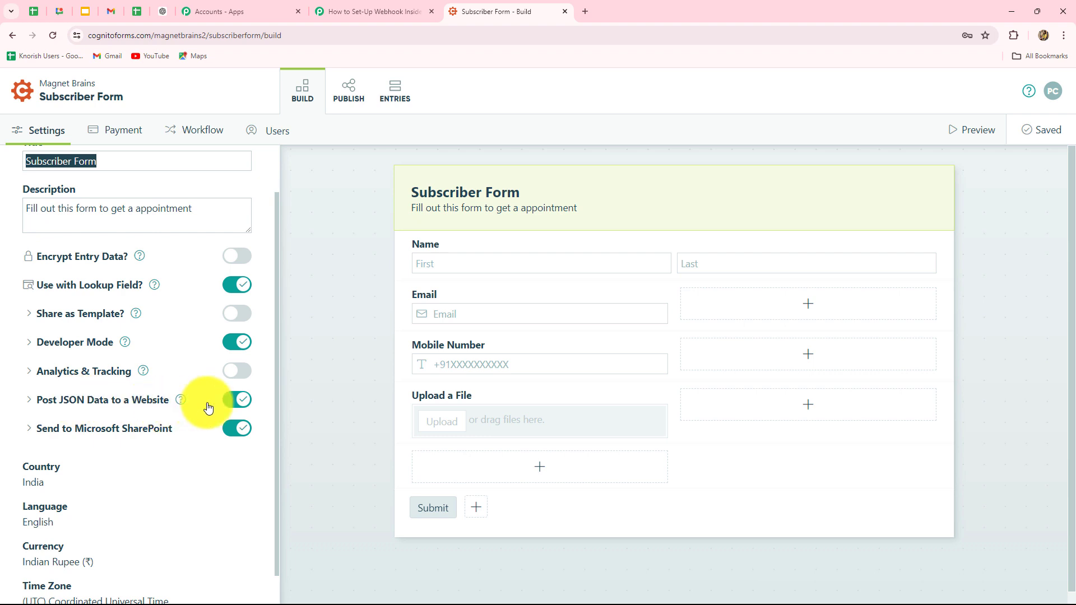
# Under Post JSON Data to a Website, replace the old Submit Entry Endpoint with the Pabbly webhook URL and save
pyautogui.click(151, 400)
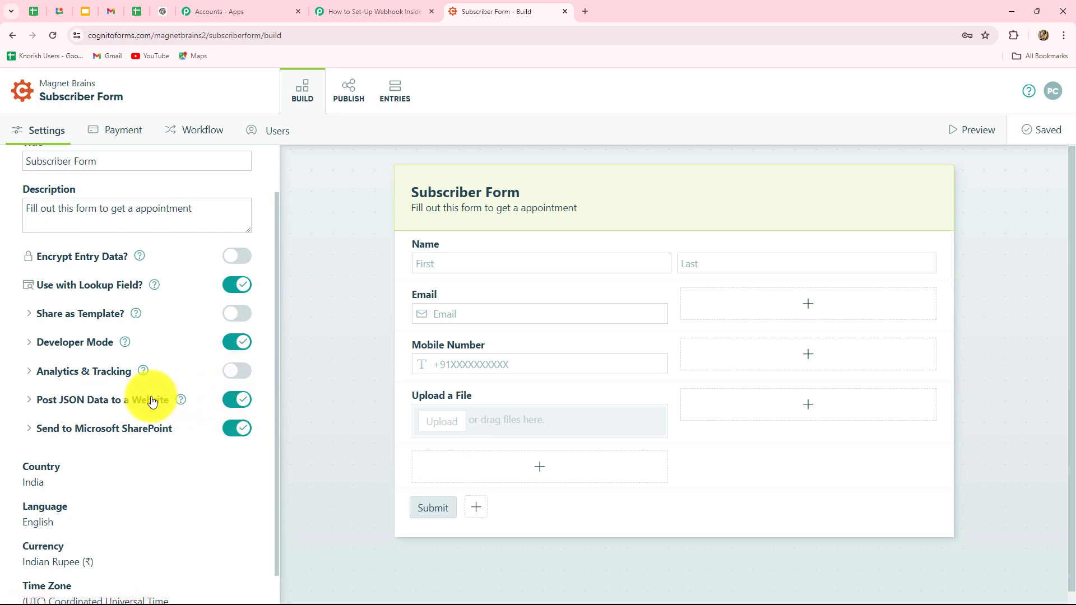
pyautogui.scroll(-4, 144, 476)
pyautogui.scroll(3, 144, 476)
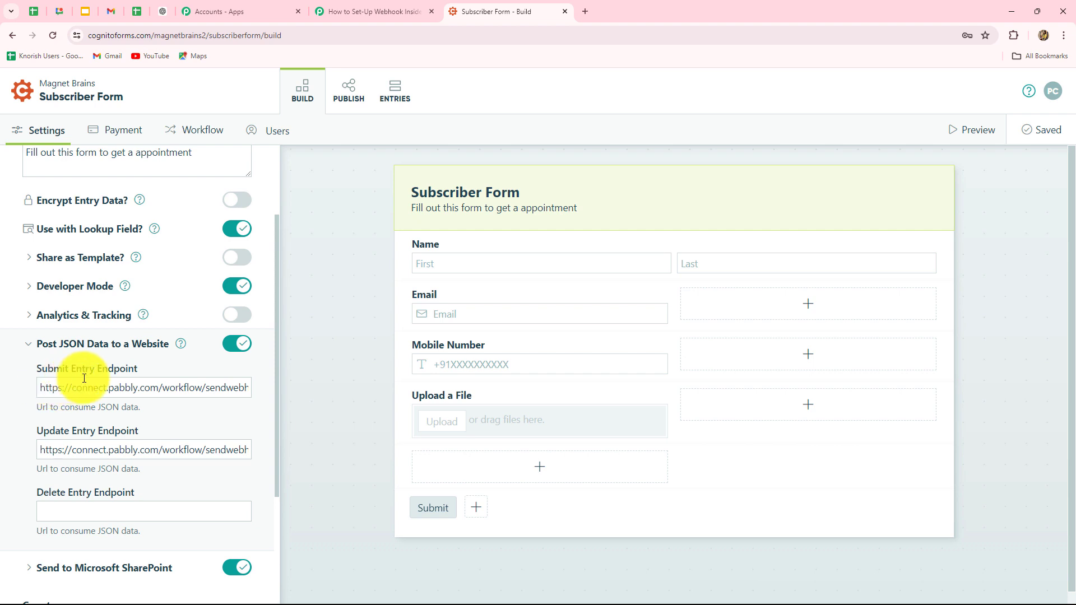
pyautogui.moveTo(240, 384); pyautogui.dragTo(6, 393)
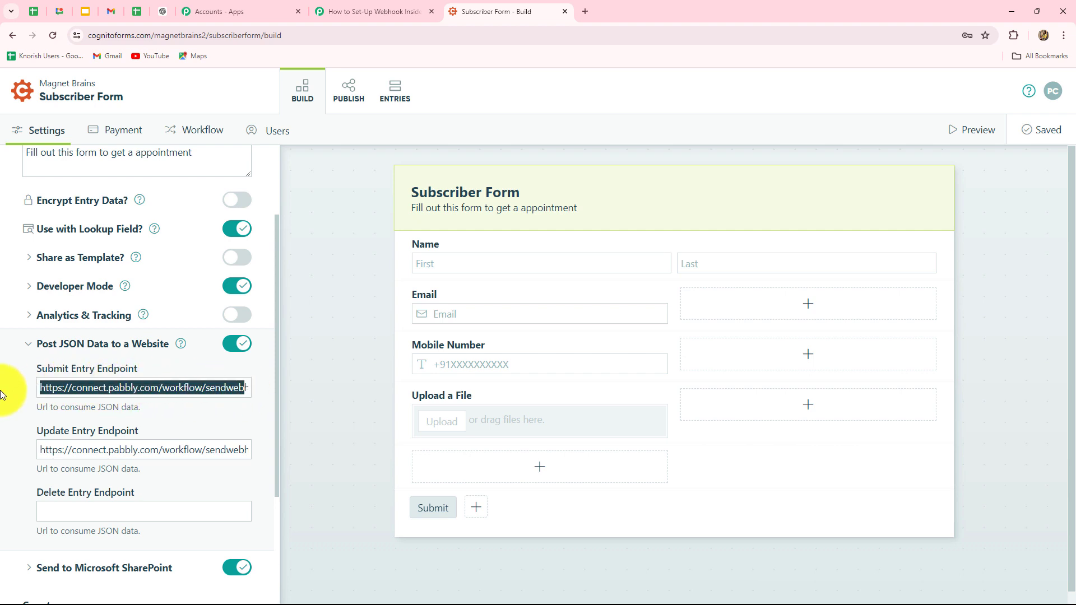
pyautogui.click(243, 386)
pyautogui.moveTo(243, 387); pyautogui.dragTo(3, 397)
pyautogui.click(197, 385)
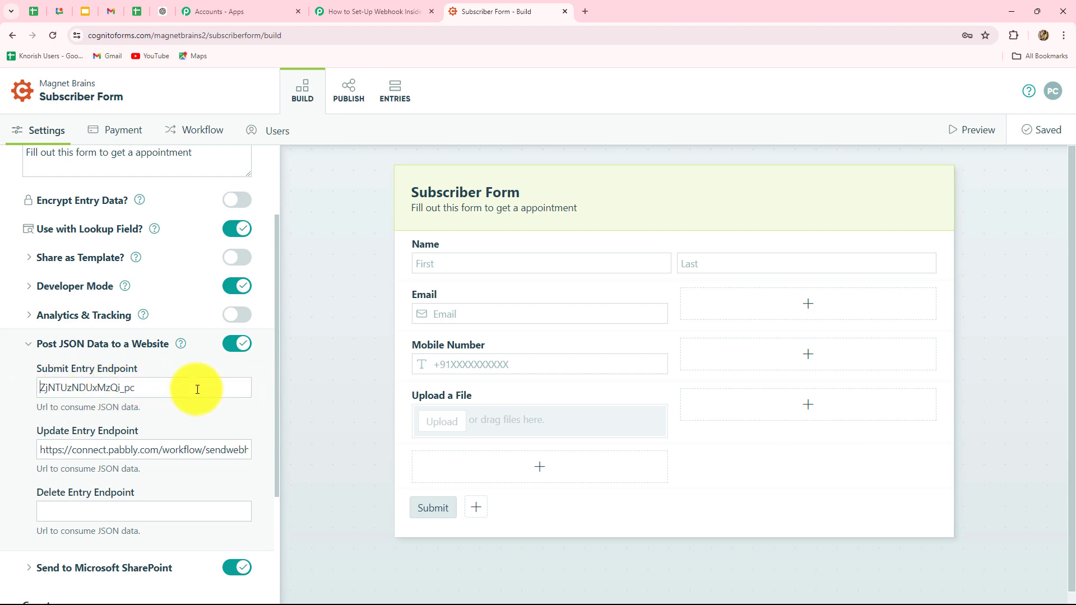
pyautogui.moveTo(196, 384); pyautogui.dragTo(26, 389)
pyautogui.press('BackSpace')
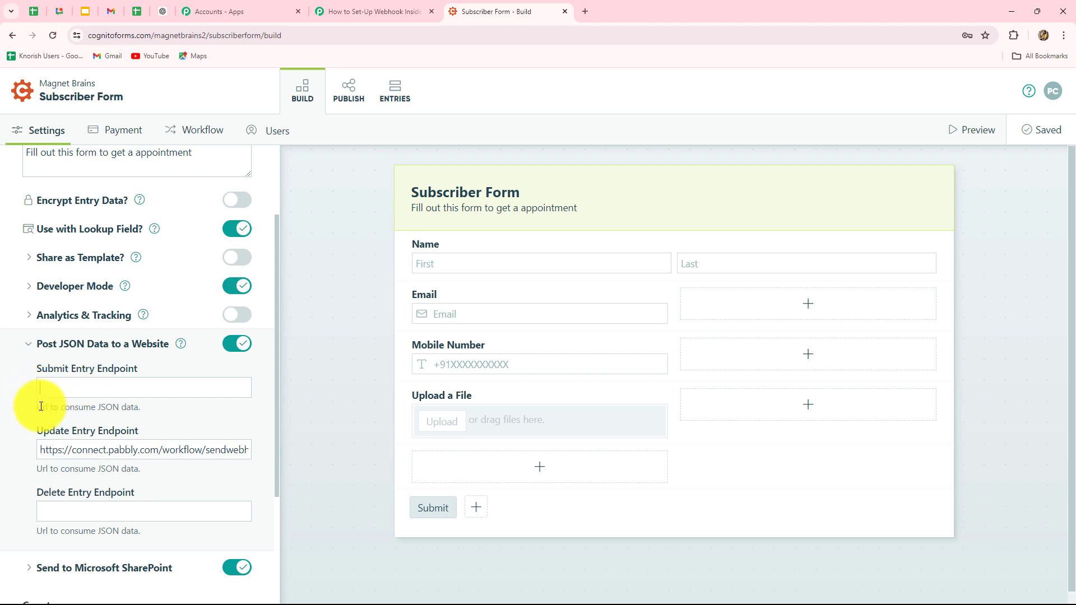
pyautogui.hotkey('ctrl', 'v')
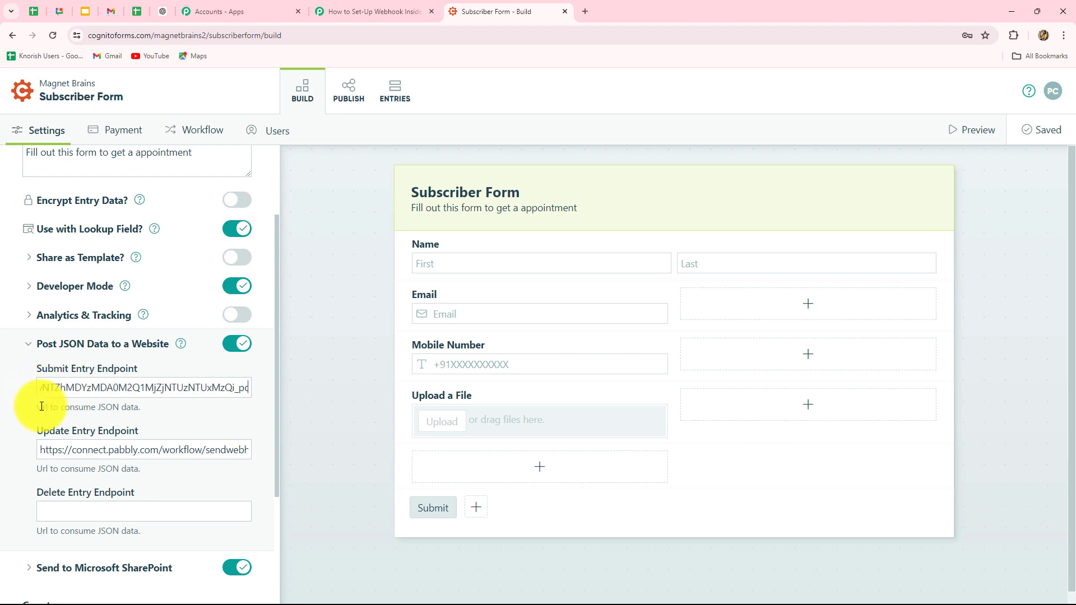
pyautogui.scroll(-1, 112, 412)
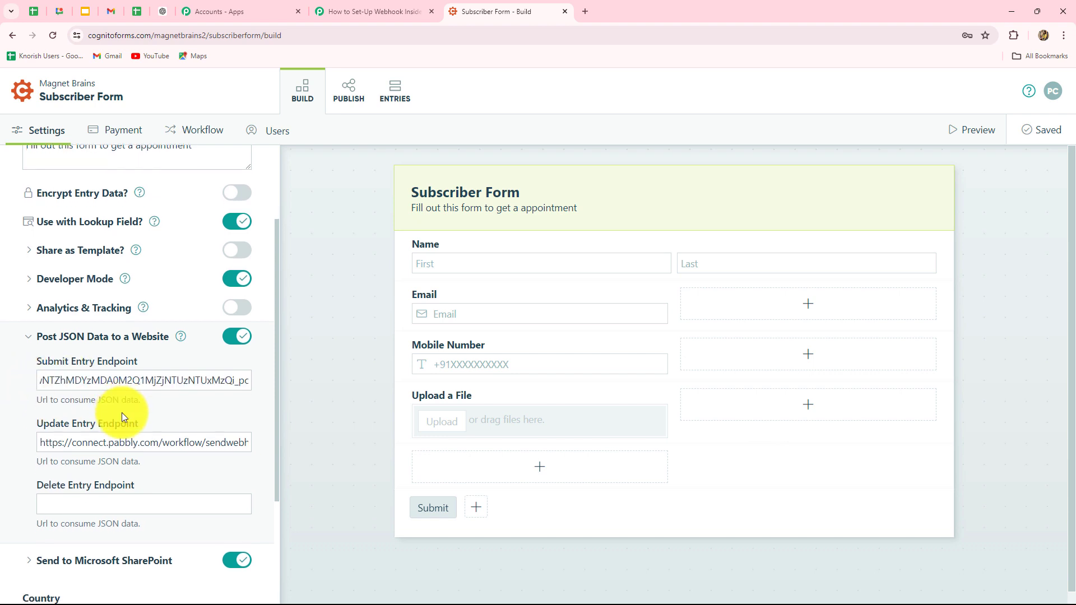
pyautogui.click(1027, 138)
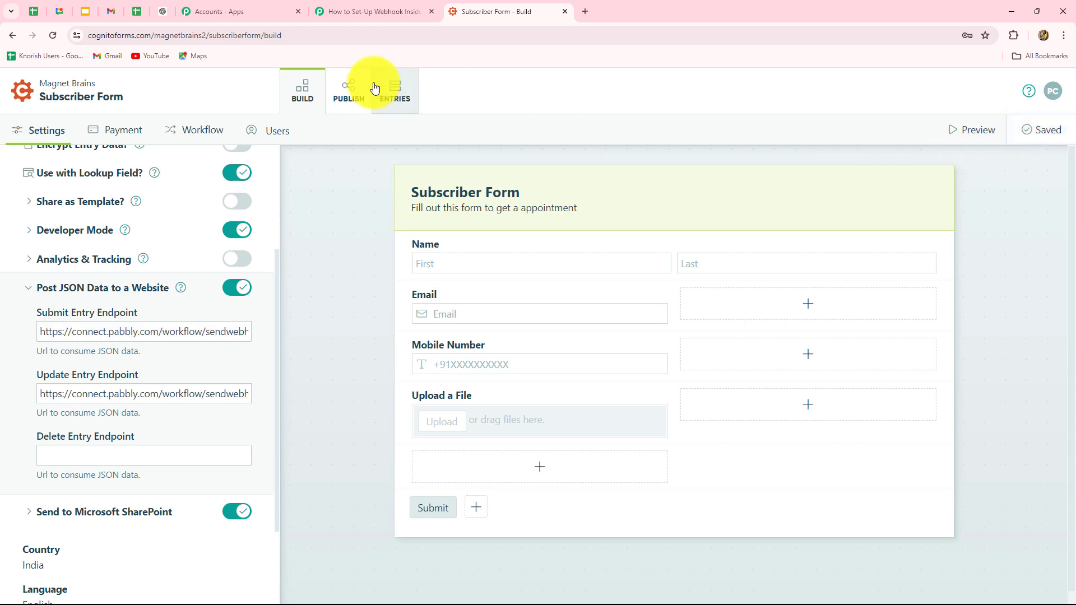
# From the PUBLISH tab, open the live Subscriber Form's share link in a new tab
pyautogui.click(350, 101)
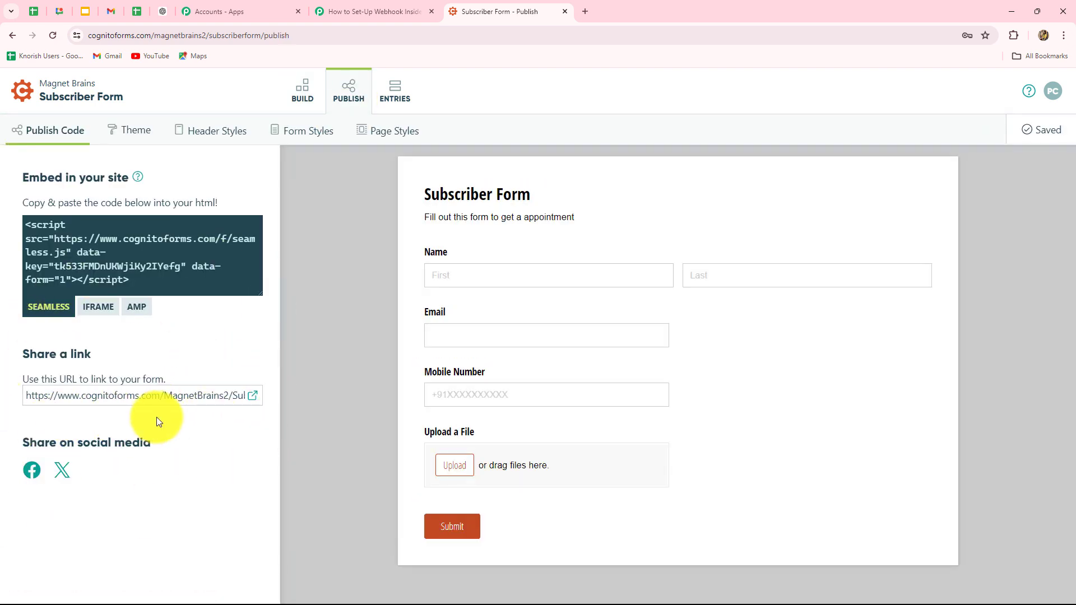
pyautogui.click(362, 10)
pyautogui.scroll(-1, 771, 224)
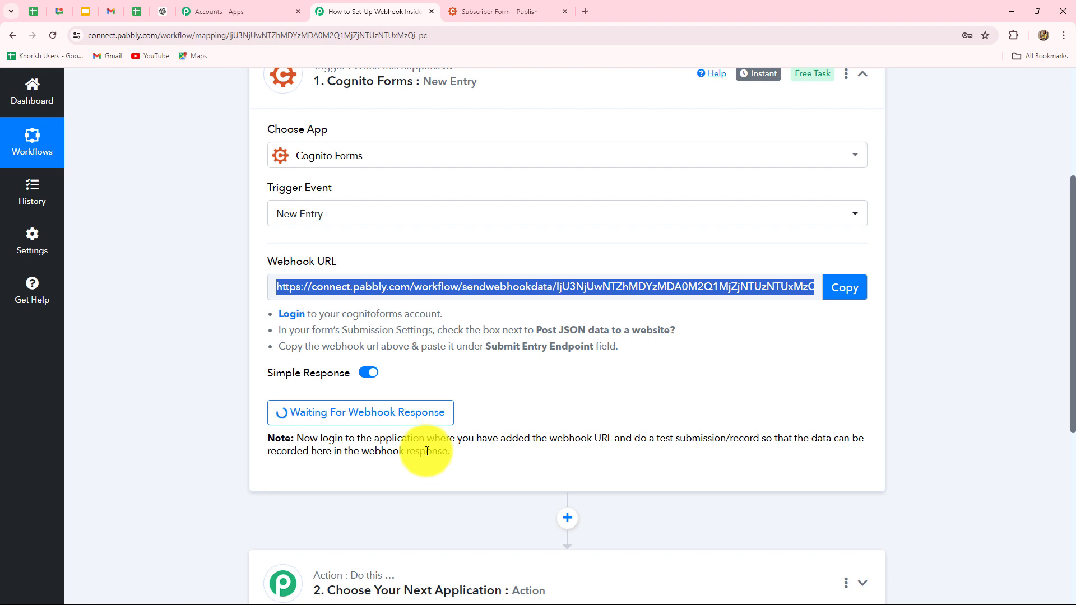
pyautogui.click(499, 11)
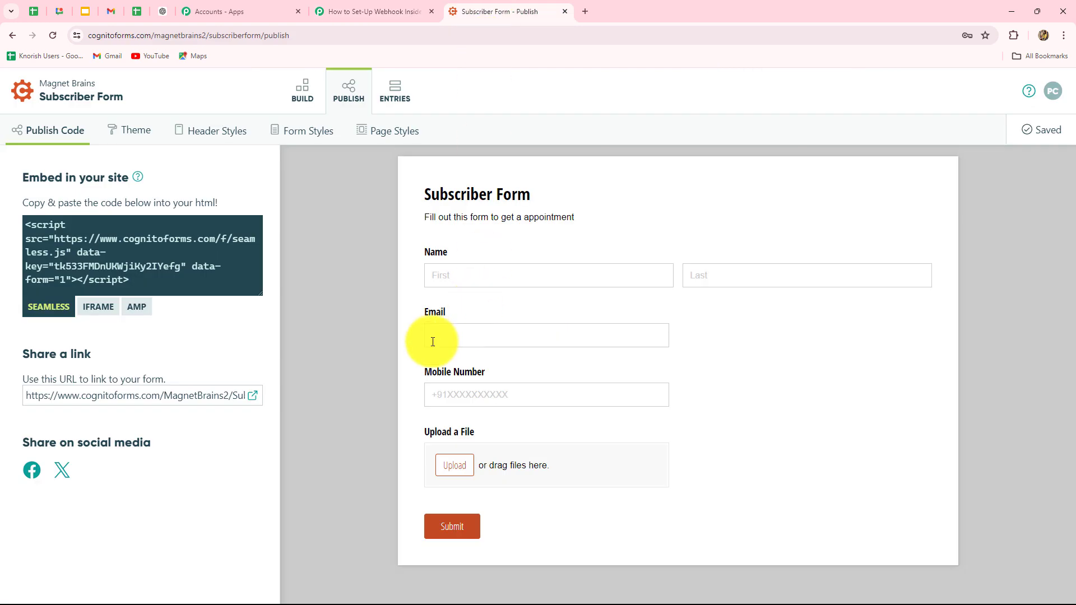
pyautogui.click(255, 400)
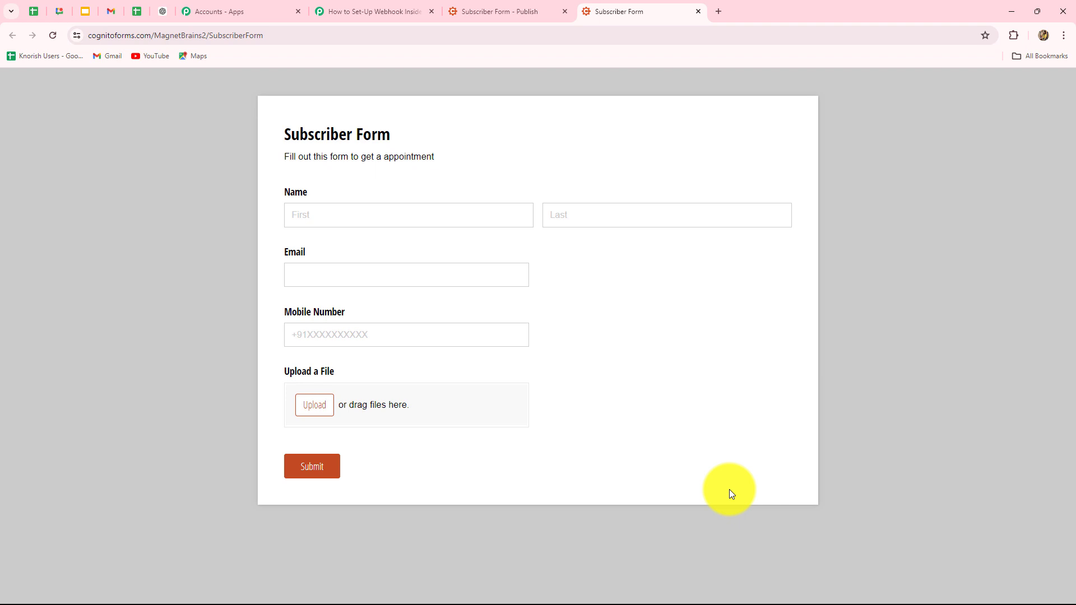
# Enter a test first and last name on the public Subscriber Form
pyautogui.click(370, 4)
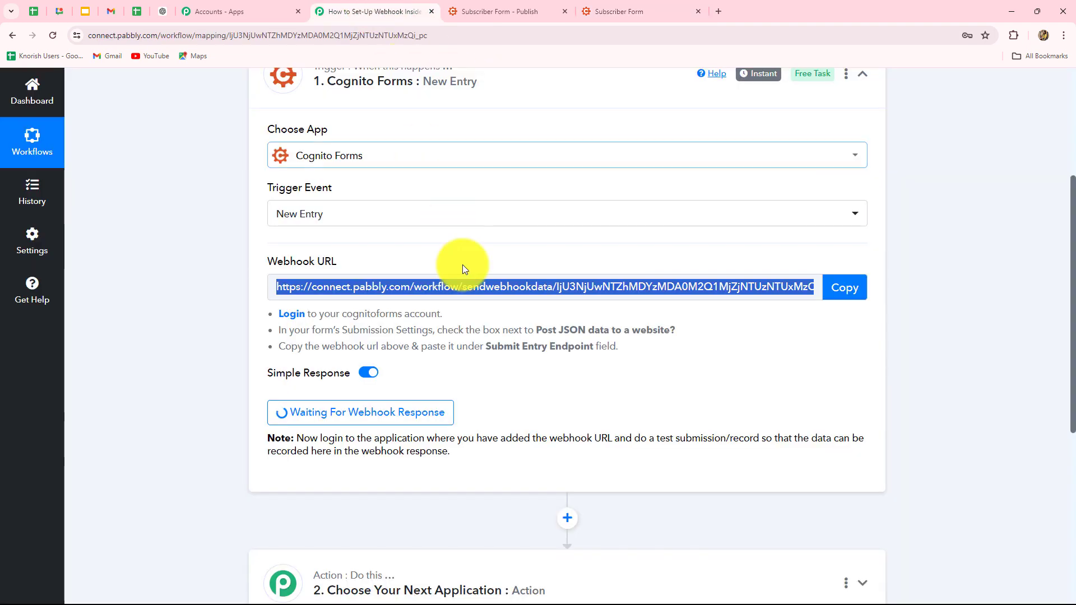
pyautogui.click(620, 4)
pyautogui.click(333, 218)
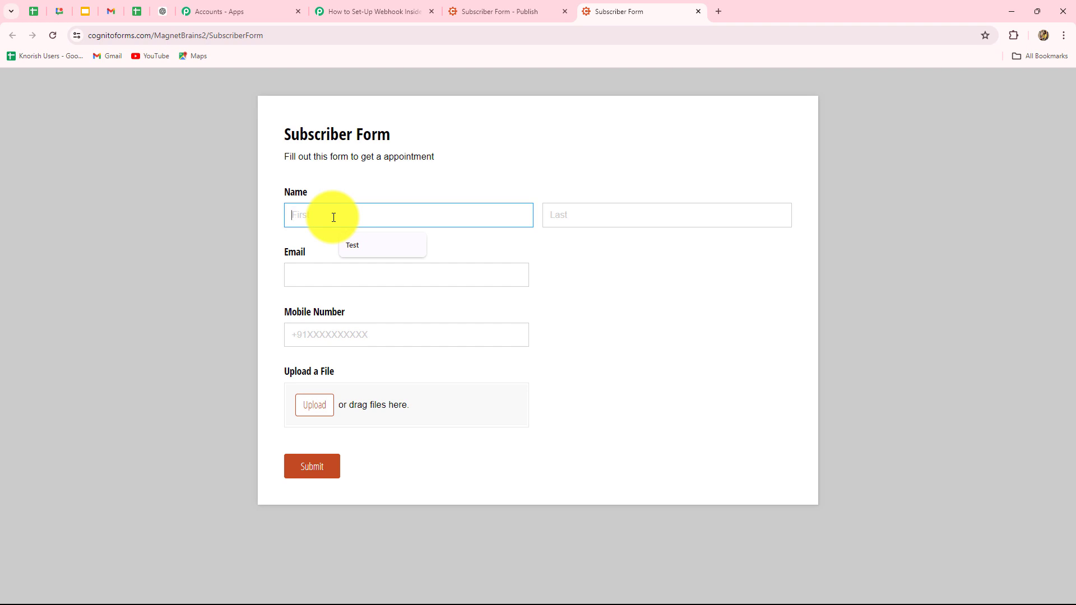
pyautogui.write('Dummy')
pyautogui.click(635, 218)
pyautogui.press('capslock')
pyautogui.write('Y')
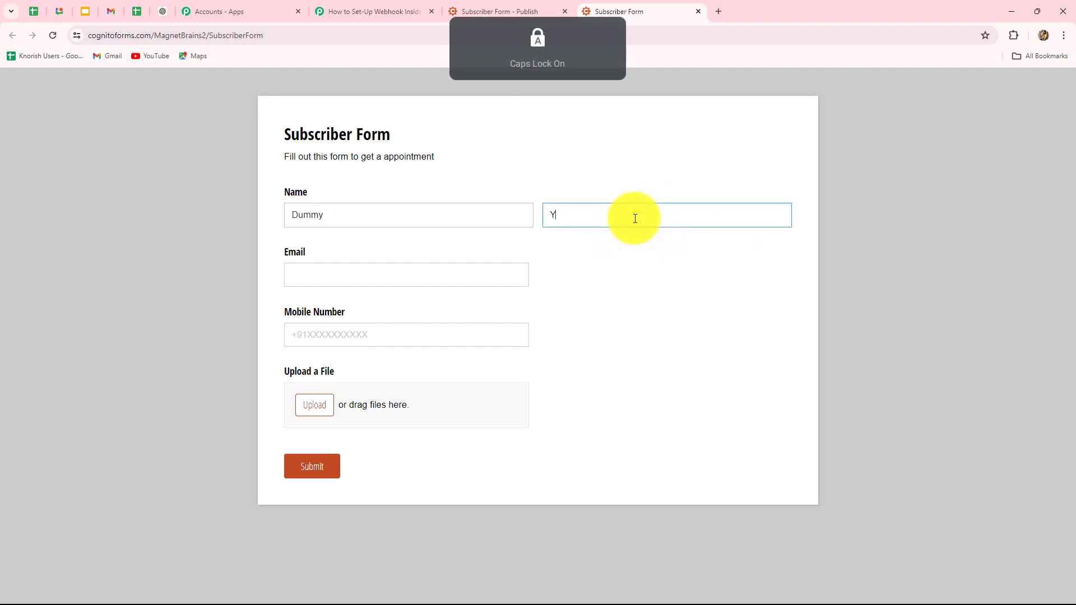
pyautogui.press('capslock')
pyautogui.write('ser')
# Fill in a test email address and mobile number, then submit the entry
pyautogui.click(428, 274)
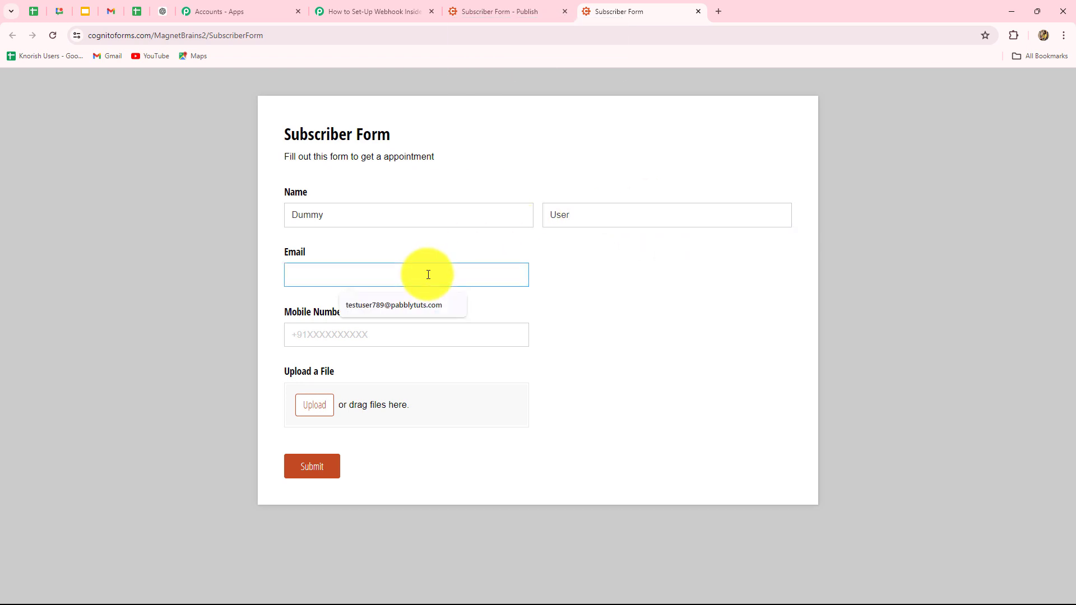
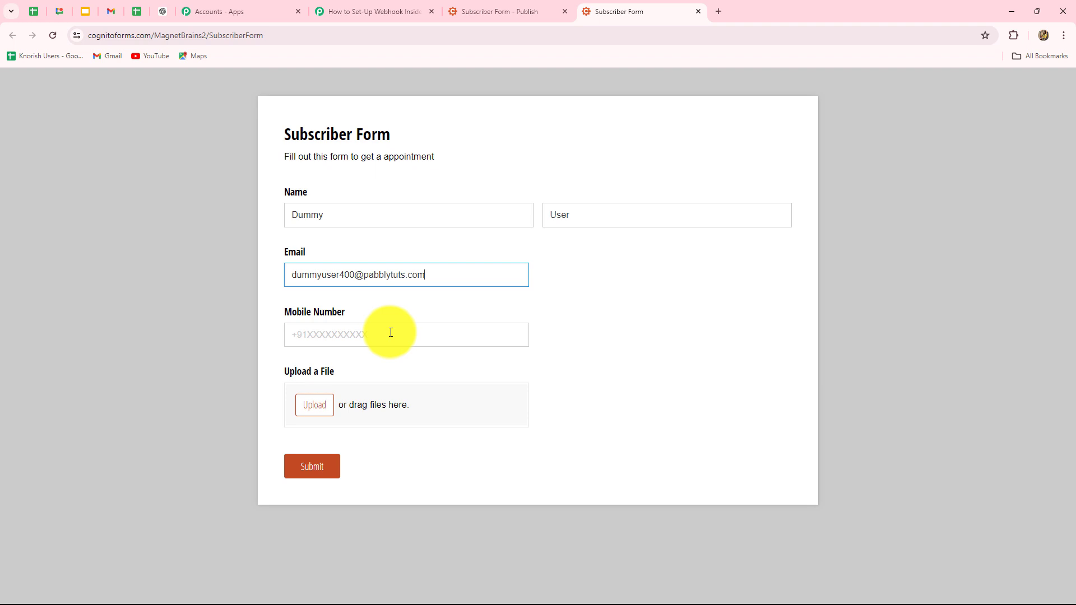
pyautogui.click(389, 334)
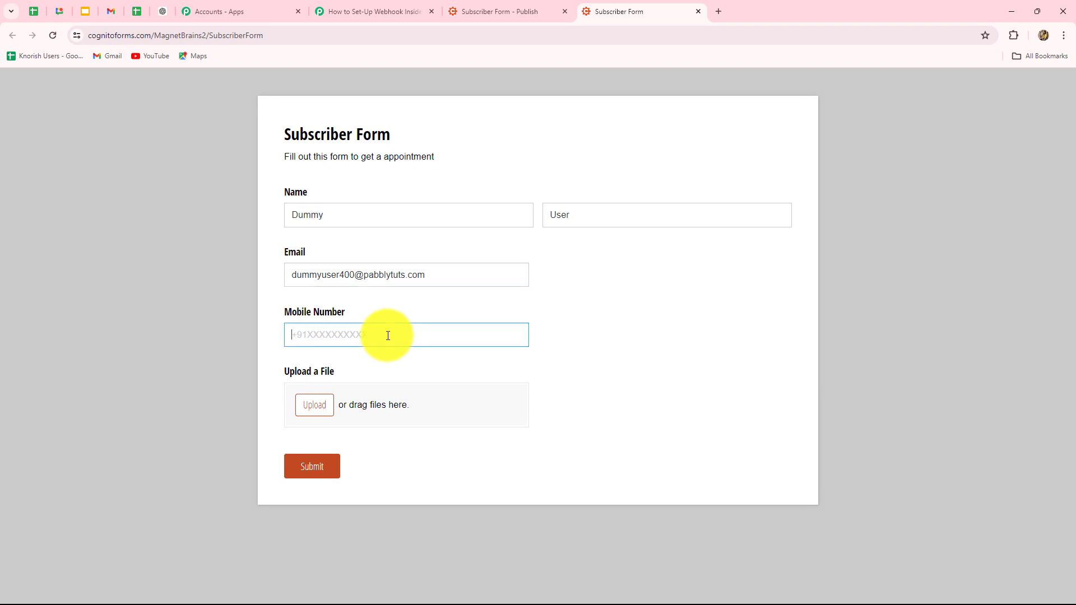
pyautogui.write('+917777777777')
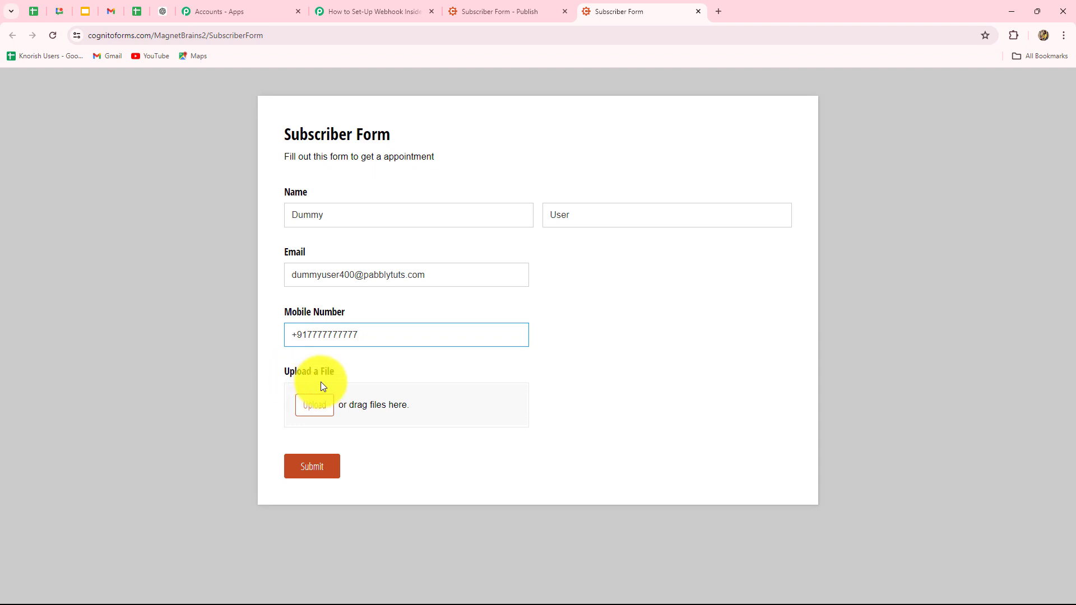
pyautogui.click(313, 469)
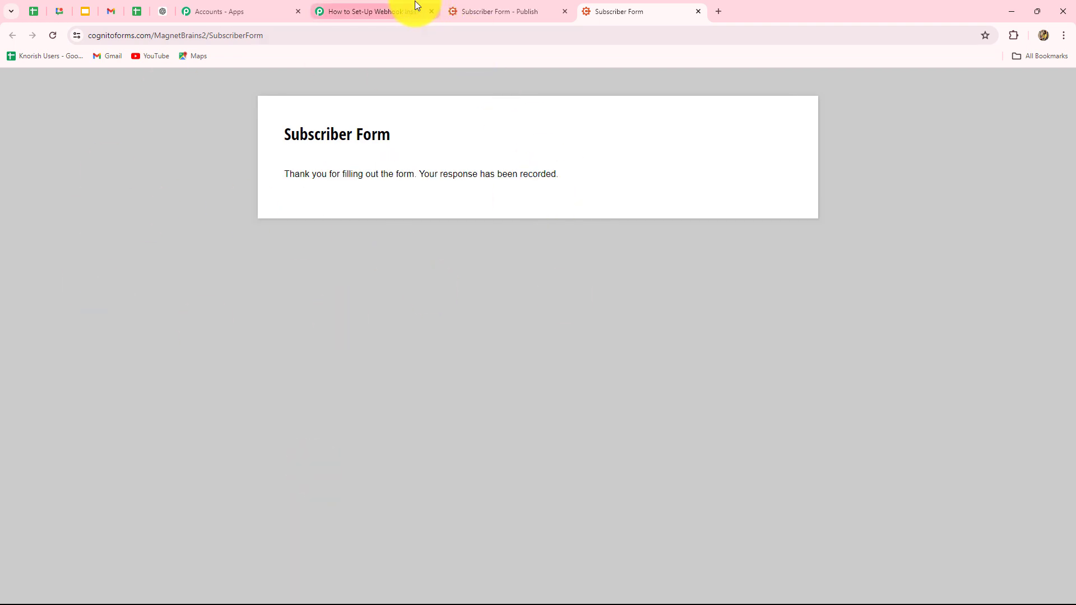
# Review Pabbly's Response Received data: name, mobile number, entry Id 1-79 and timestamp
pyautogui.click(385, 9)
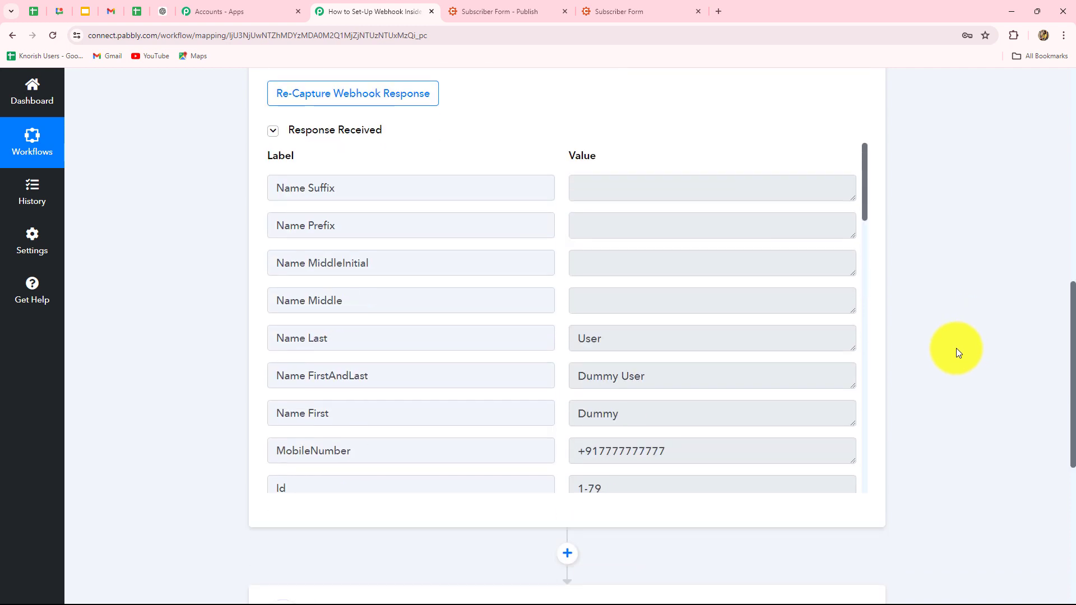
pyautogui.scroll(-2, 754, 369)
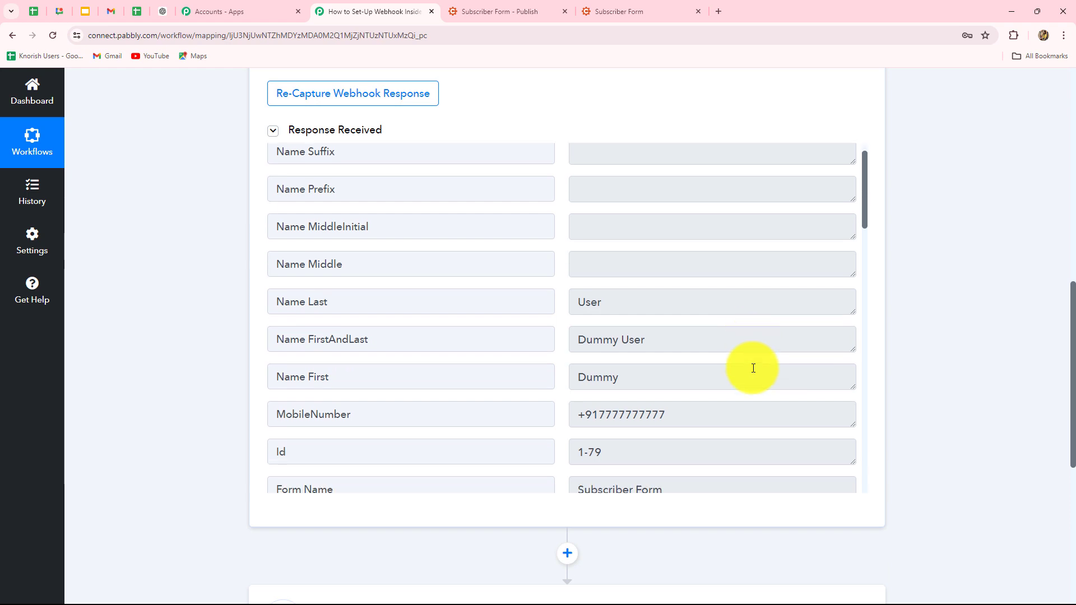
pyautogui.click(663, 261)
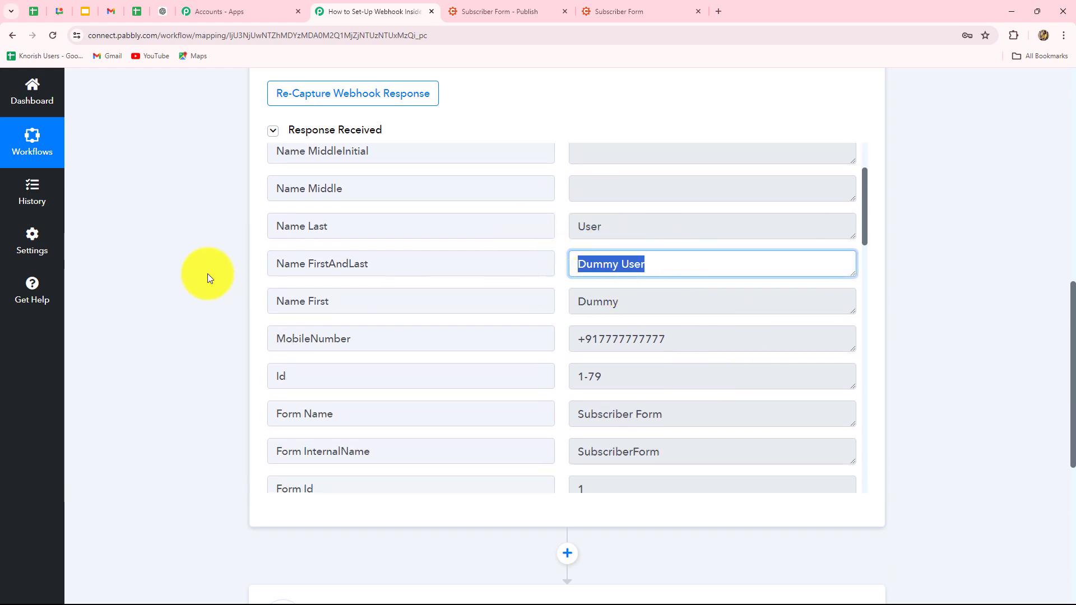
pyautogui.scroll(-3, 711, 348)
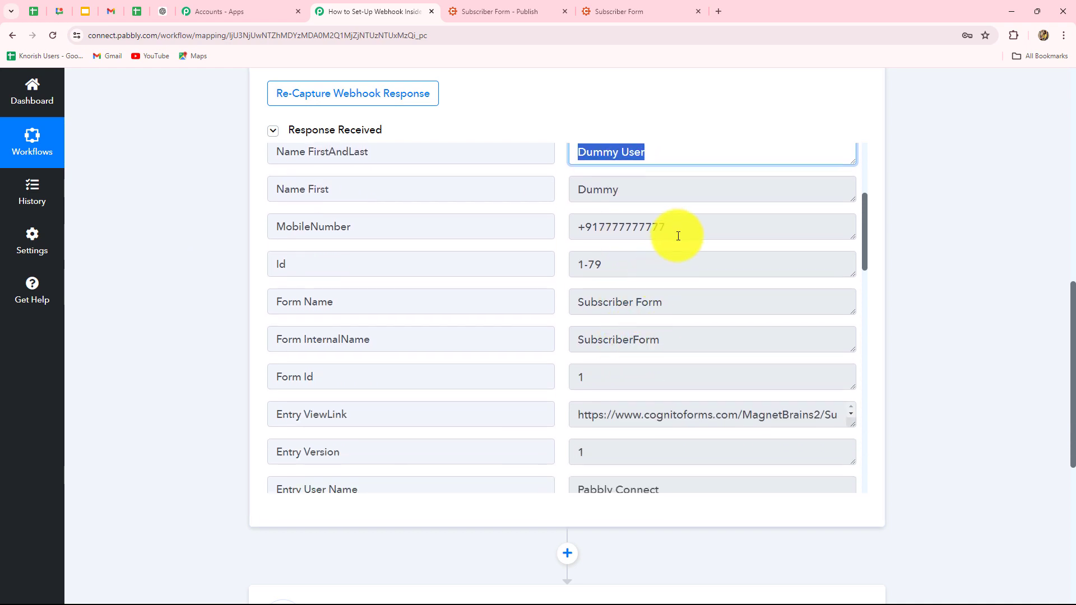
pyautogui.click(678, 231)
pyautogui.scroll(-1, 696, 313)
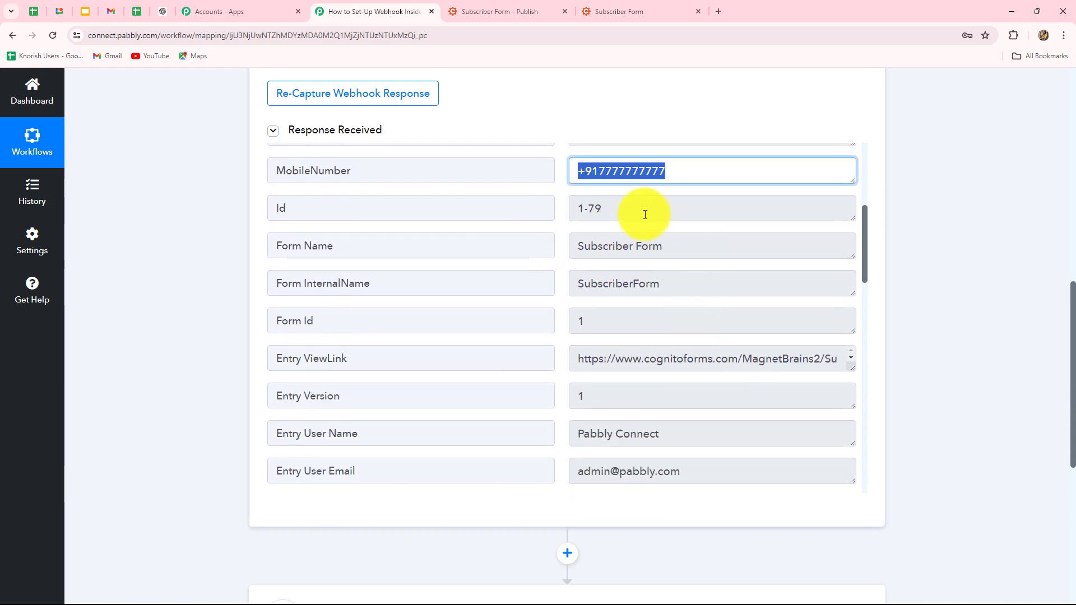
pyautogui.click(649, 212)
pyautogui.scroll(-3, 710, 325)
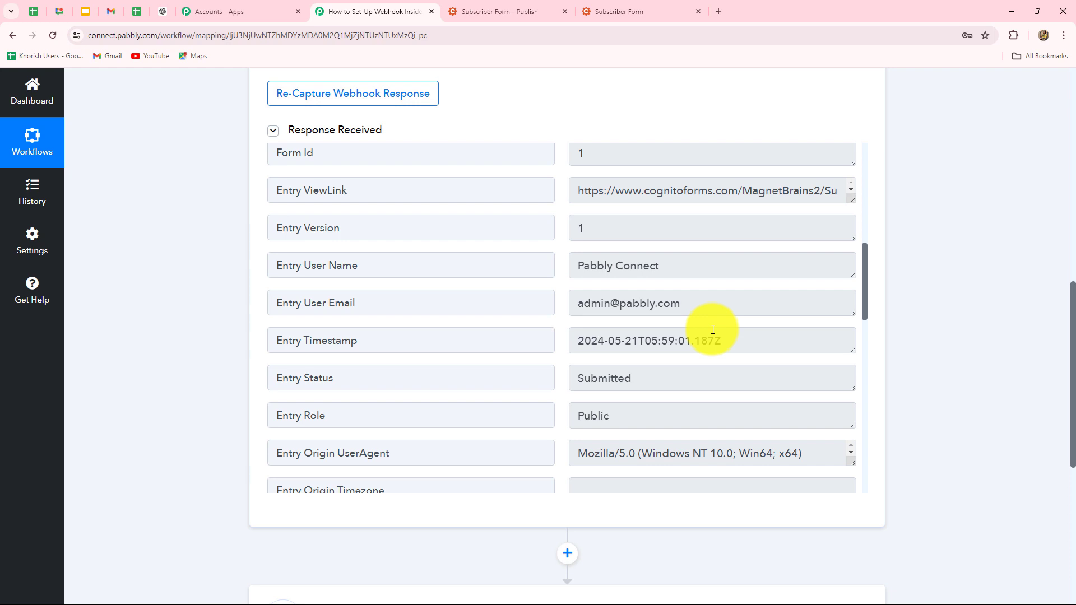
pyautogui.click(734, 341)
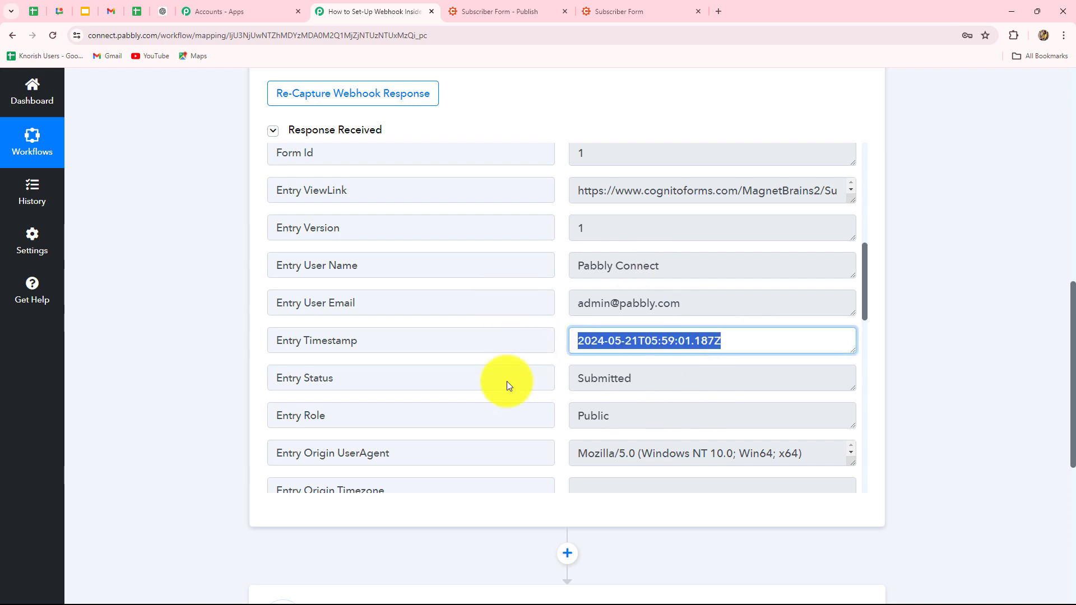
pyautogui.scroll(-8, 722, 386)
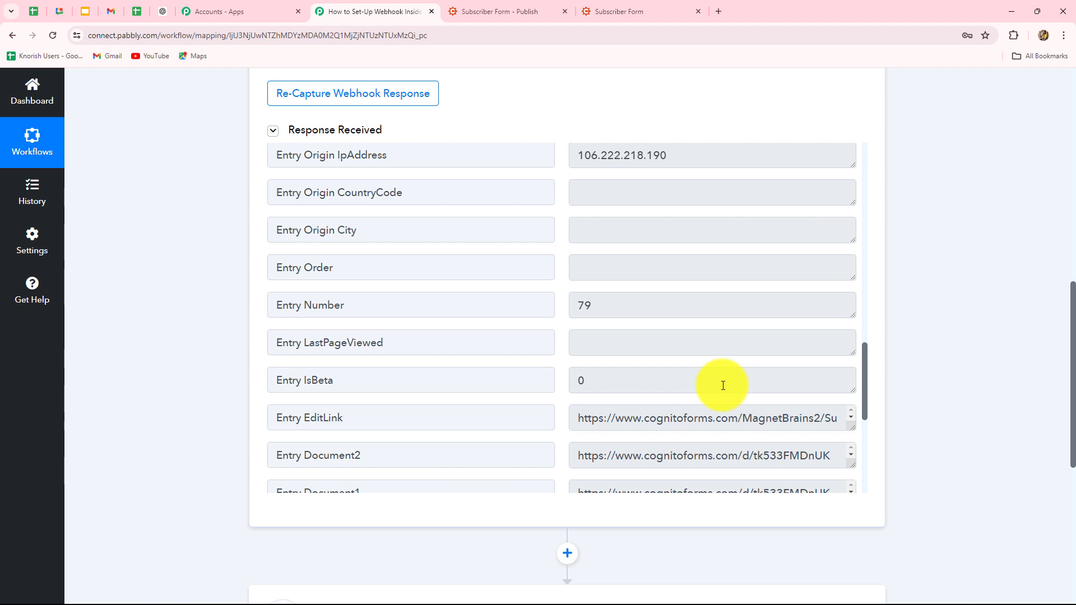
pyautogui.scroll(10, 723, 386)
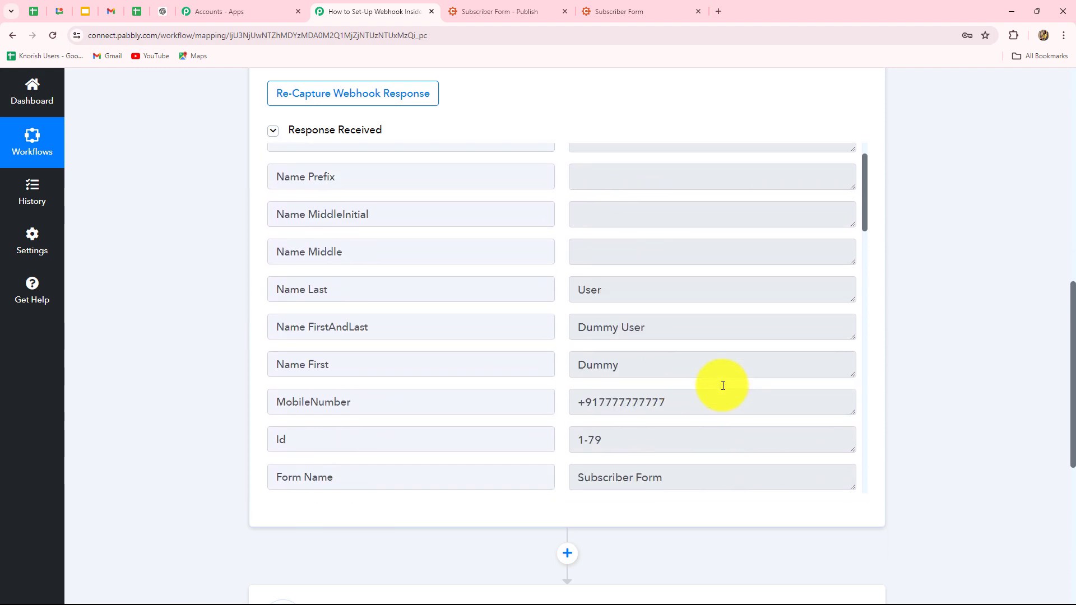
pyautogui.scroll(1, 723, 385)
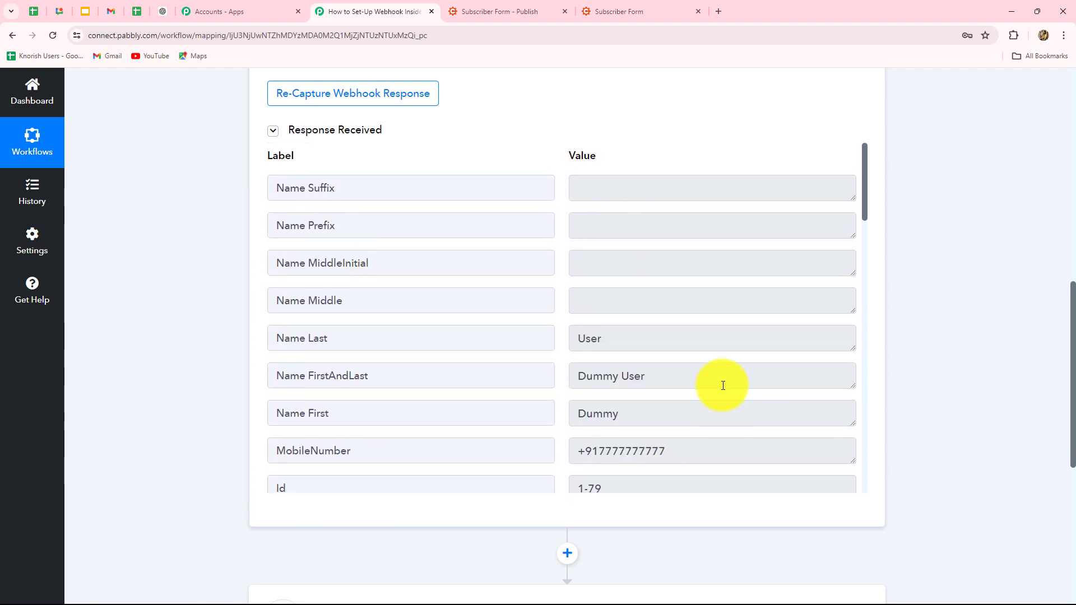